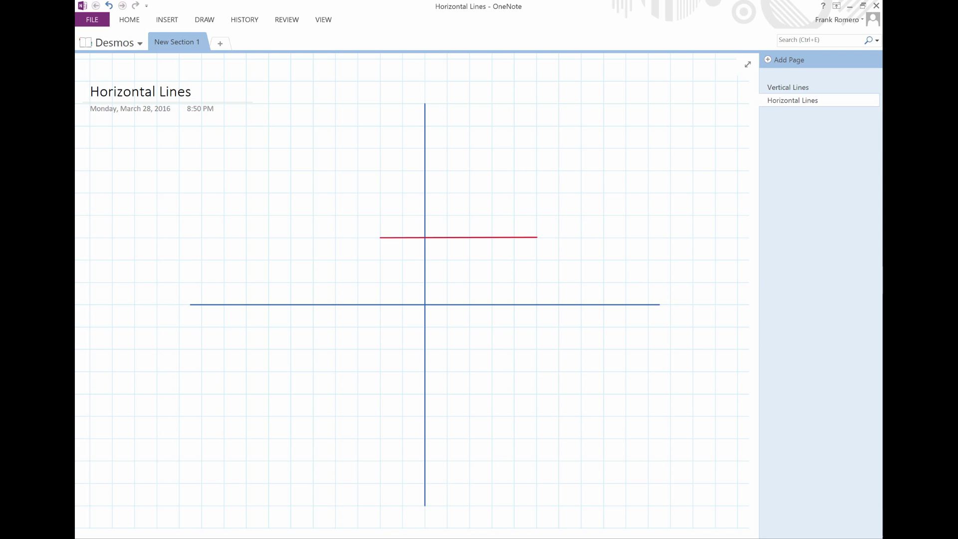
Write y beside the vertical axis and x beside the horizontal axis.
scroll(488, 359, "right", 3)
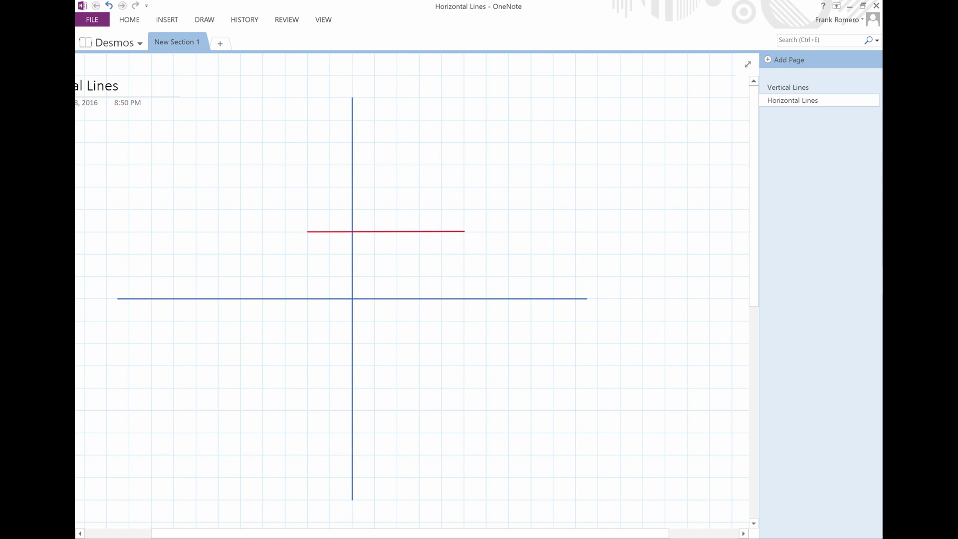
left_click_drag(323, 103, 333, 125)
mouse_move(575, 310)
left_mouse_down()
mouse_move(586, 320)
mouse_move(578, 322)
left_mouse_up()
Dot the origin and write the label (0,0) below it.
mouse_move(352, 298)
left_mouse_down()
mouse_move(364, 331)
mouse_move(375, 318)
mouse_move(382, 333)
left_mouse_up()
mouse_move(390, 318)
left_mouse_down()
mouse_move(388, 327)
mouse_move(391, 318)
left_mouse_up()
left_click_drag(396, 314, 399, 333)
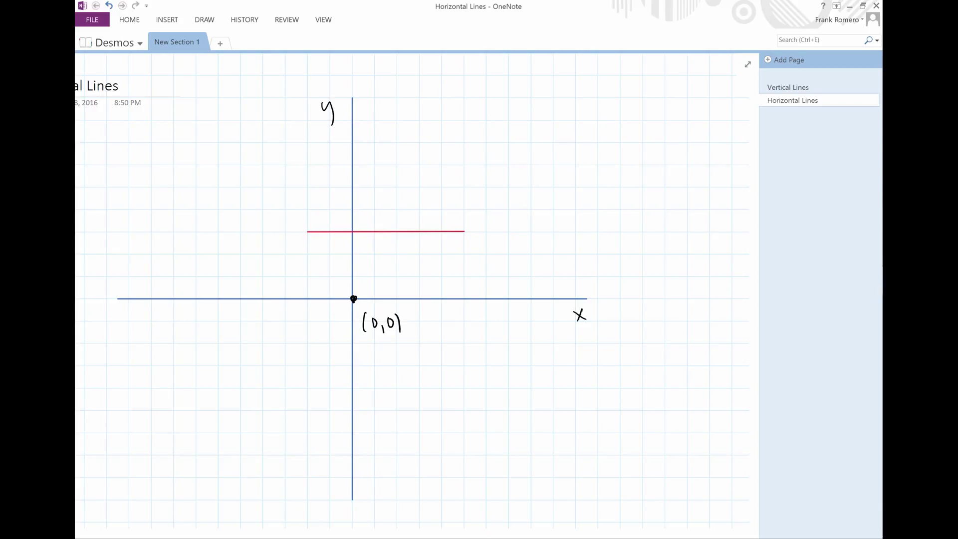
Dot both endpoints of the red line and sketch trial arrows at them.
left_click(308, 232)
left_click(463, 232)
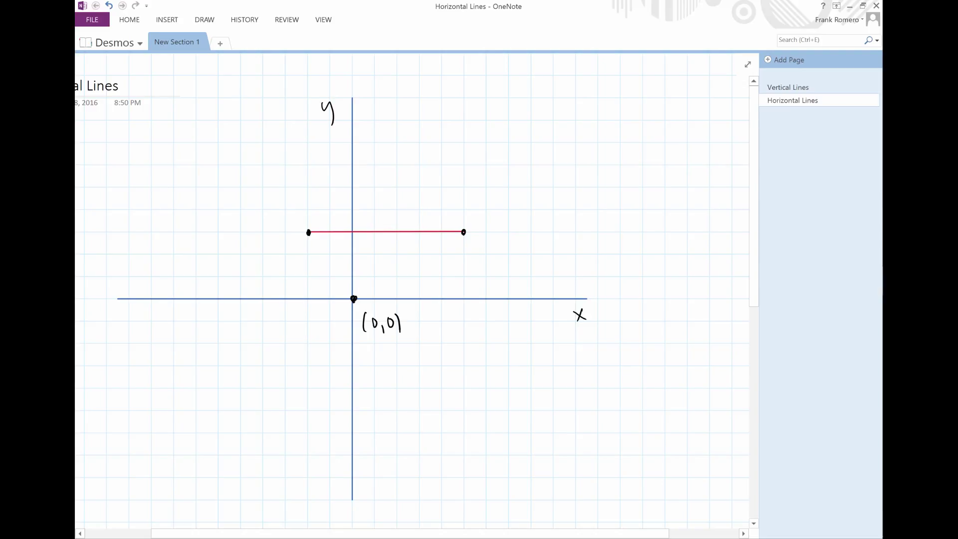
mouse_move(308, 270)
left_mouse_down()
mouse_move(309, 249)
mouse_move(313, 257)
left_mouse_up()
left_click_drag(460, 263, 467, 249)
mouse_move(464, 201)
left_mouse_down()
mouse_move(466, 220)
mouse_move(470, 213)
left_mouse_up()
left_click_drag(305, 200, 310, 220)
Erase the trial arrows, redraw the upward ones, then erase those too.
left_click_drag(474, 207, 465, 212)
left_click_drag(299, 208, 308, 214)
left_click_drag(306, 270, 308, 252)
left_click_drag(458, 264, 462, 250)
mouse_move(309, 267)
left_mouse_down()
mouse_move(310, 249)
mouse_move(315, 256)
left_mouse_up()
left_click_drag(464, 268, 464, 249)
left_click_drag(461, 256, 470, 254)
left_click_drag(320, 270, 311, 257)
left_click_drag(473, 271, 466, 257)
Dot the red line at x = 0, x = 2 and x = 3.
left_click(352, 232)
left_click(398, 232)
left_click(419, 232)
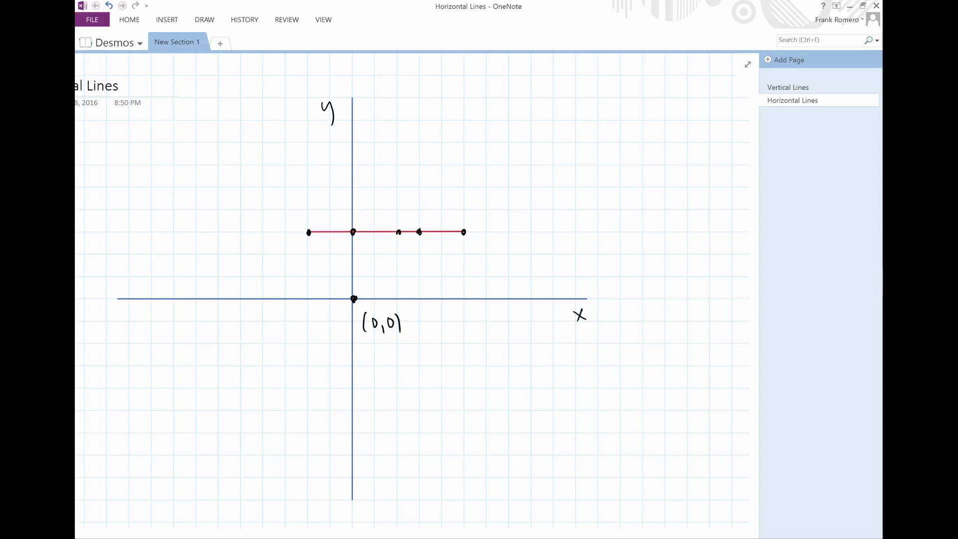
Draw an empty x | y table header to the left of the graph.
left_click_drag(127, 144, 139, 161)
left_click_drag(138, 143, 127, 164)
mouse_move(170, 137)
left_mouse_down()
mouse_move(180, 172)
mouse_move(154, 198)
mouse_move(149, 290)
left_mouse_up()
left_click_drag(116, 173, 224, 176)
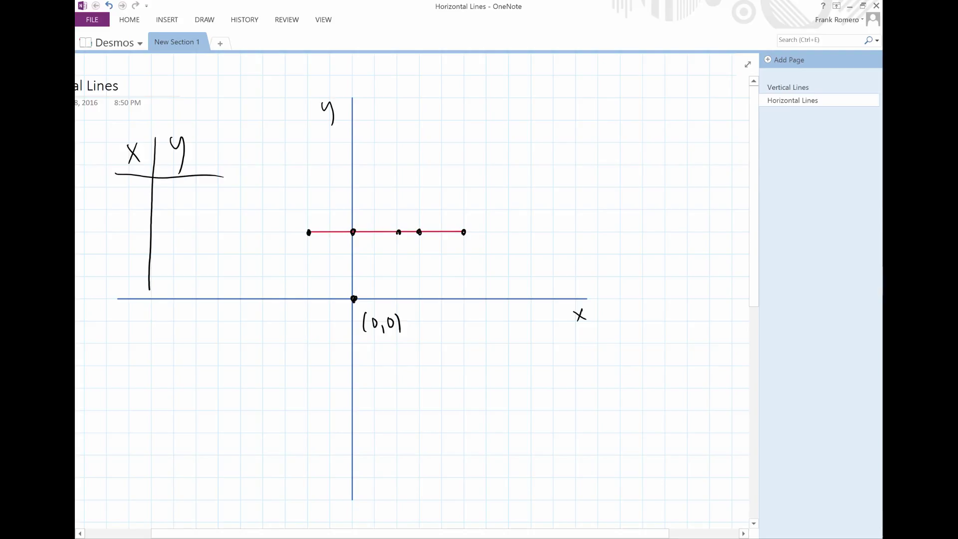
Undo the (0,0) label, write 0 at the origin, and add ticks at 1 and 5.
key("ctrl+z")
key("ctrl+z")
key("ctrl+z")
key("ctrl+z")
key("ctrl+z")
left_click_drag(355, 309, 374, 302)
mouse_move(375, 312)
left_mouse_down()
mouse_move(442, 305)
mouse_move(463, 324)
left_mouse_up()
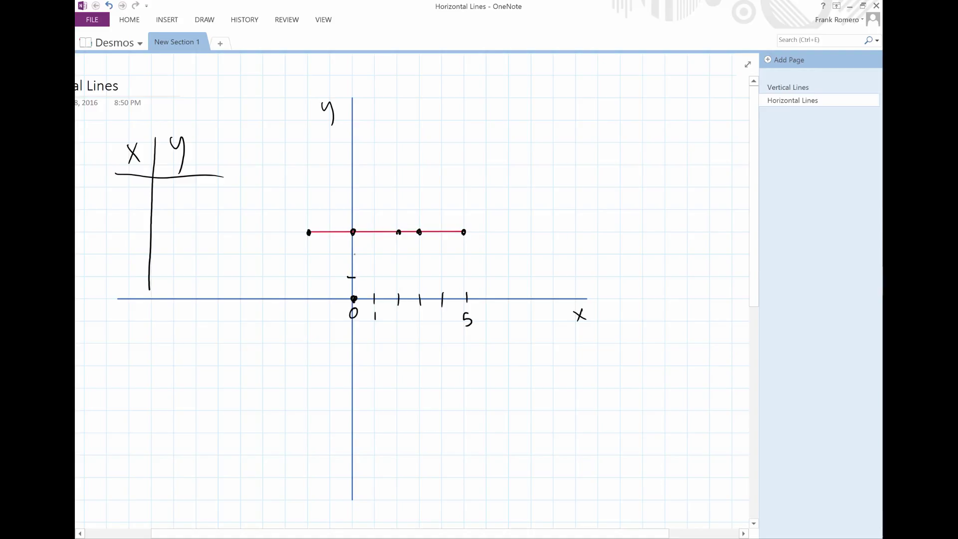
mouse_move(346, 188)
left_mouse_down()
mouse_move(355, 188)
mouse_move(329, 191)
mouse_move(339, 174)
left_mouse_up()
Undo the trial check mark and arcs, label the left endpoint (-2,3), and tick -1, -2, -3.
mouse_move(291, 202)
left_mouse_down()
mouse_move(299, 221)
mouse_move(306, 214)
left_mouse_up()
key("ctrl+z")
mouse_move(354, 297)
left_mouse_down()
mouse_move(307, 295)
mouse_move(308, 232)
left_mouse_up()
key("ctrl+z")
key("ctrl+z")
mouse_move(288, 200)
left_mouse_down()
mouse_move(296, 217)
mouse_move(293, 207)
mouse_move(319, 216)
left_mouse_up()
mouse_move(310, 293)
left_mouse_down()
mouse_move(311, 304)
mouse_move(285, 305)
mouse_move(332, 321)
mouse_move(286, 329)
left_mouse_up()
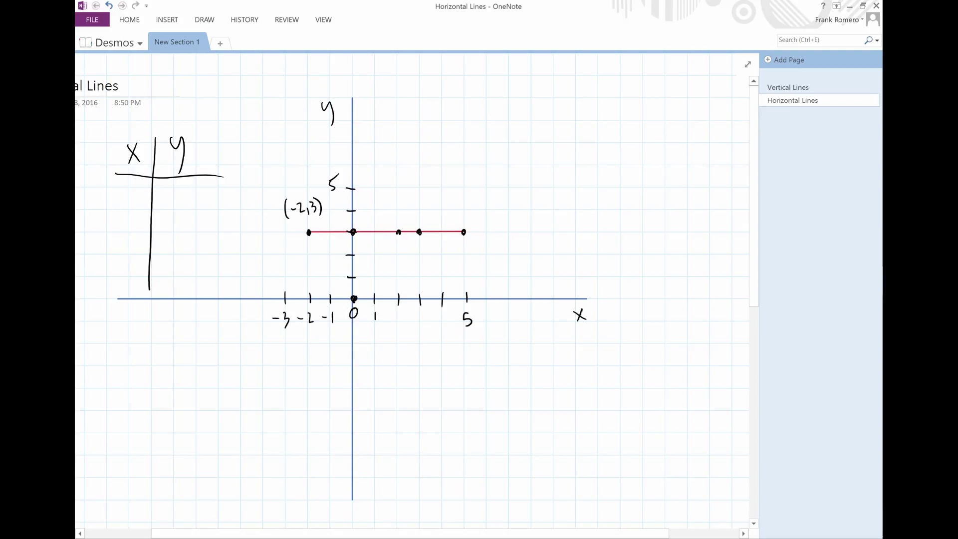
Label the points (0,3), (2,3) and (3,3) beside their dots.
mouse_move(375, 200)
left_mouse_down()
mouse_move(368, 220)
mouse_move(367, 211)
left_mouse_up()
mouse_move(369, 194)
left_mouse_down()
mouse_move(367, 210)
mouse_move(375, 196)
mouse_move(389, 206)
mouse_move(403, 199)
left_mouse_up()
left_click_drag(407, 209, 418, 212)
mouse_move(420, 199)
left_mouse_down()
mouse_move(429, 205)
mouse_move(404, 219)
left_mouse_up()
left_click_drag(412, 251, 419, 261)
mouse_move(422, 248)
left_mouse_down()
mouse_move(430, 260)
mouse_move(409, 267)
left_mouse_up()
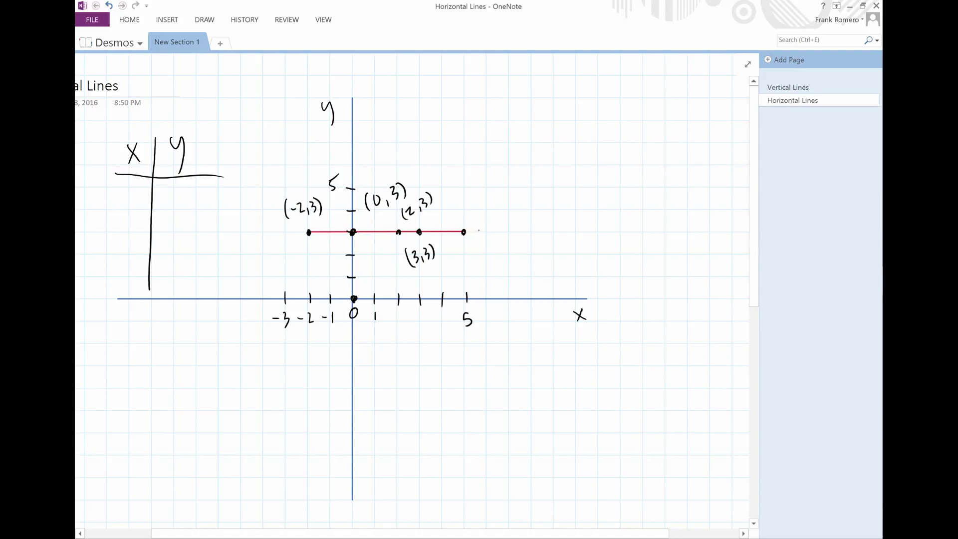
Label (5,3) and fill the table with x values -2, 0, 2, 3, 5, each with y 3.
mouse_move(476, 238)
left_mouse_down()
mouse_move(477, 249)
mouse_move(504, 238)
left_mouse_up()
mouse_move(109, 192)
left_mouse_down()
mouse_move(174, 194)
mouse_move(171, 205)
mouse_move(125, 206)
mouse_move(165, 228)
mouse_move(124, 237)
mouse_move(166, 252)
mouse_move(127, 267)
mouse_move(167, 269)
left_mouse_up()
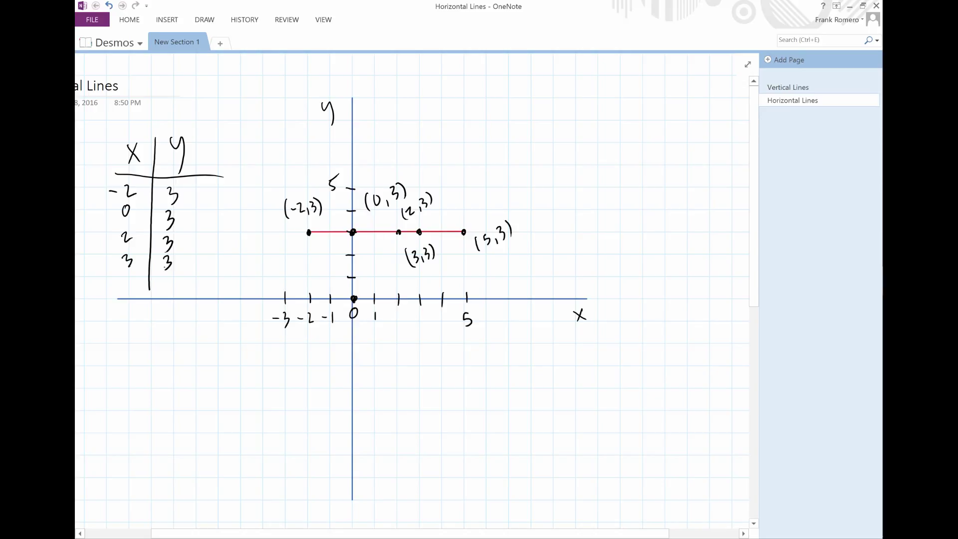
mouse_move(133, 273)
left_mouse_down()
mouse_move(127, 288)
mouse_move(165, 284)
mouse_move(161, 295)
left_mouse_up()
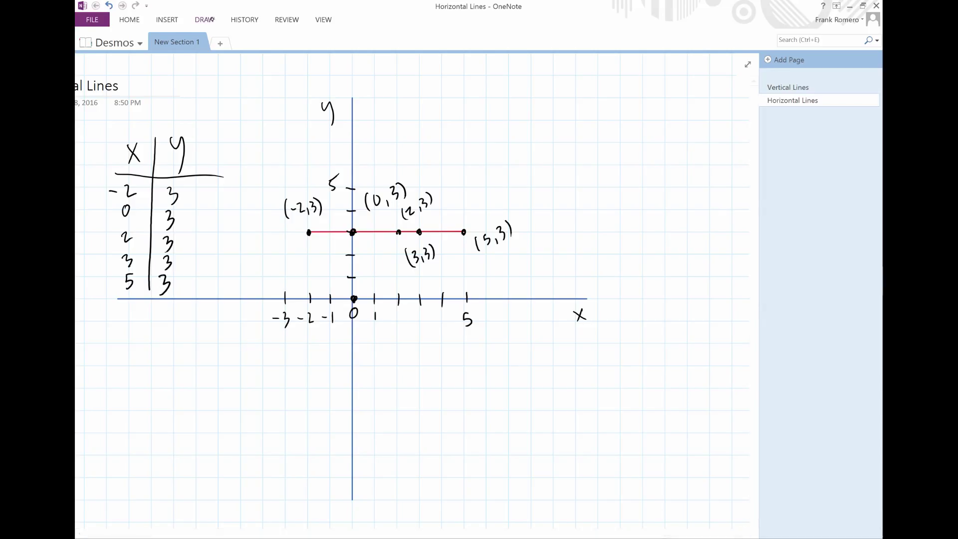
Switch to a red pen and circle the table's y column of 3s.
left_click(205, 19)
left_click(215, 52)
mouse_move(180, 178)
left_mouse_down()
mouse_move(150, 239)
mouse_move(175, 309)
mouse_move(156, 201)
left_mouse_up()
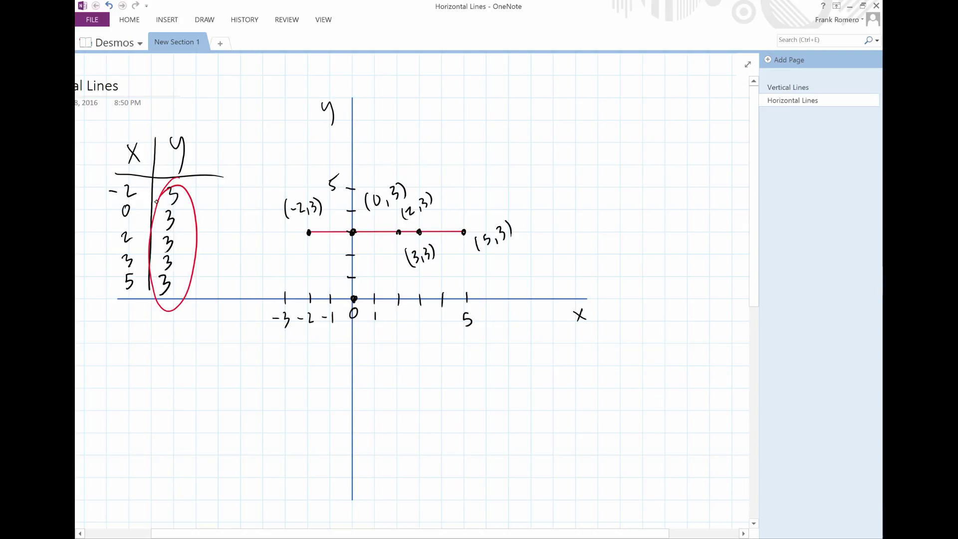
Write y = 3 in red at the top right and switch to full page view.
mouse_move(536, 107)
left_mouse_down()
mouse_move(545, 136)
mouse_move(562, 115)
left_mouse_up()
left_click_drag(555, 122, 570, 131)
key("F11")
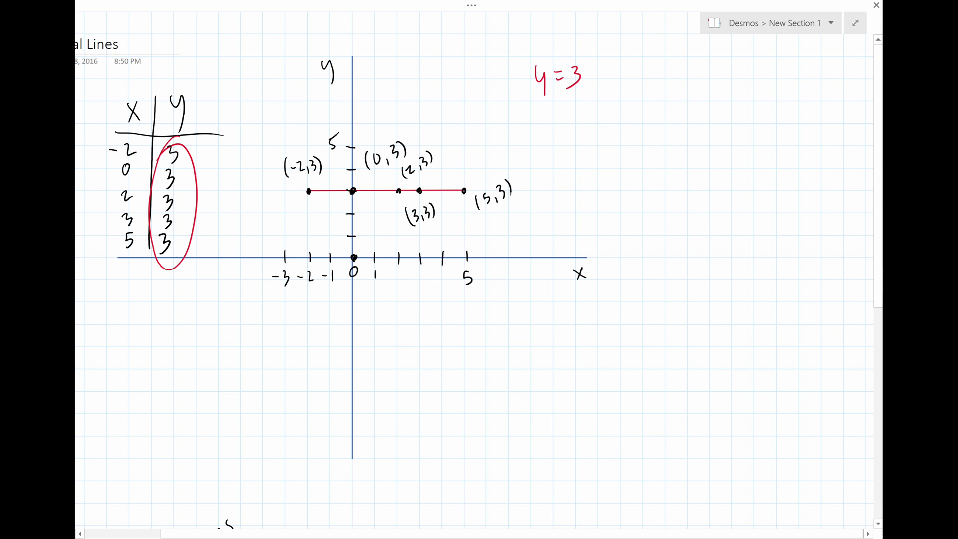
scroll(479, 274, "left", 5)
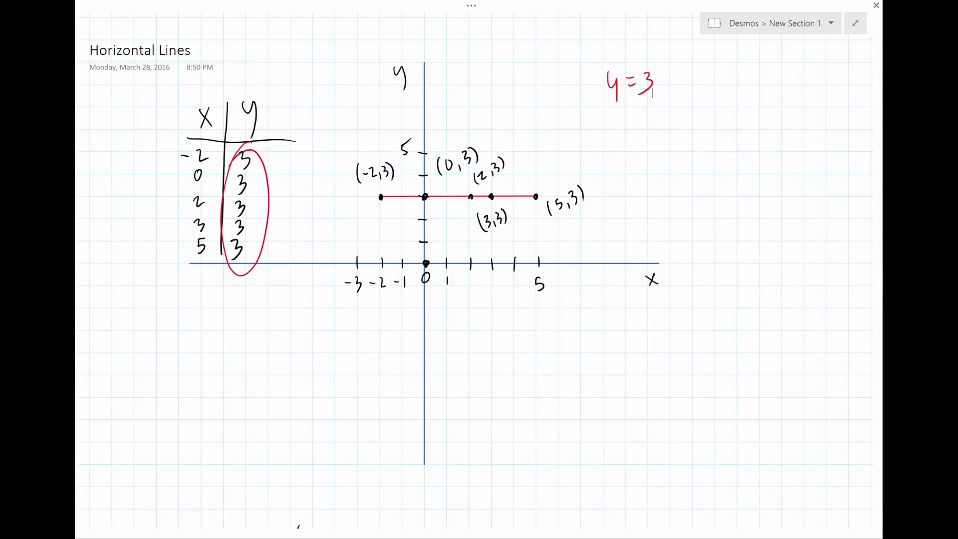
mouse_move(650, 103)
left_mouse_down()
mouse_move(651, 135)
mouse_move(649, 105)
left_mouse_up()
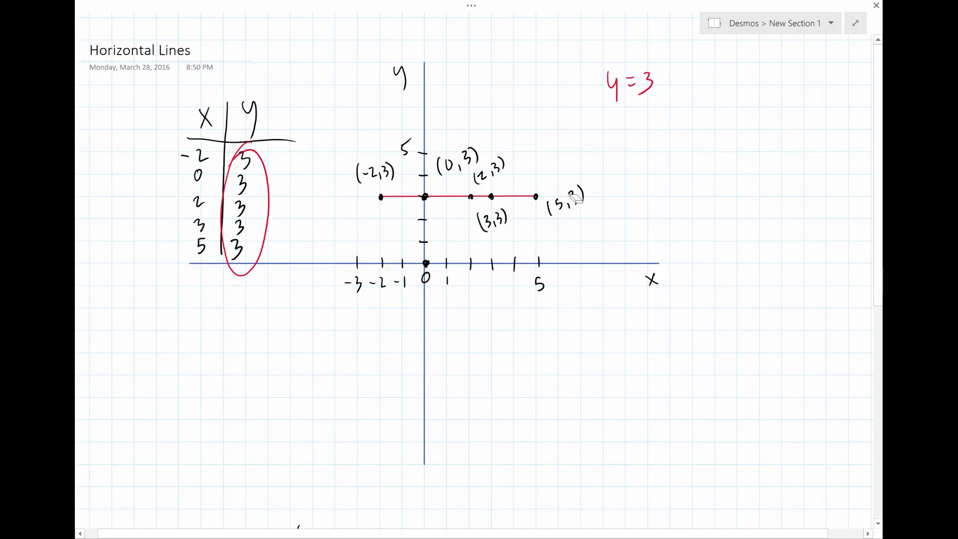
mouse_move(478, 69)
left_mouse_down()
mouse_move(430, 195)
mouse_move(438, 189)
mouse_move(426, 195)
left_mouse_up()
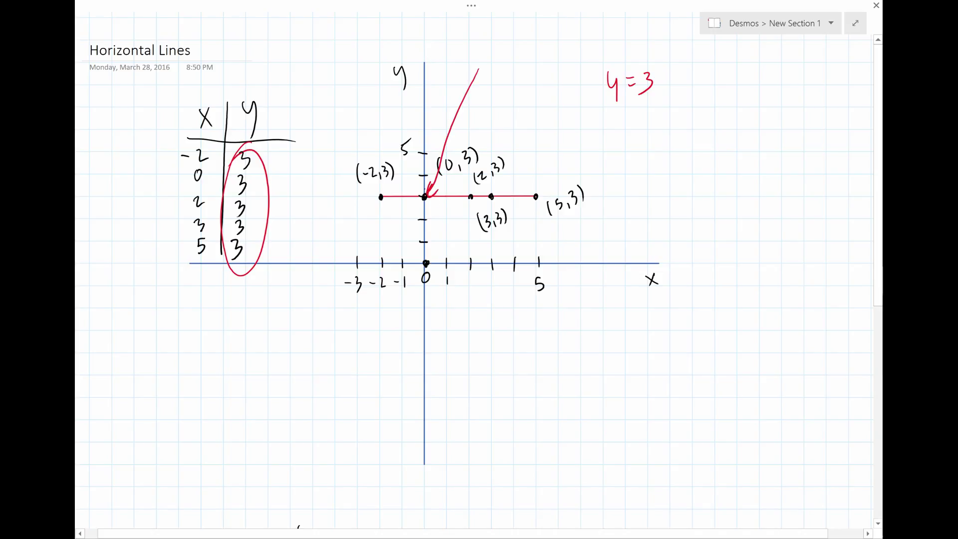
left_click_drag(496, 86, 445, 122)
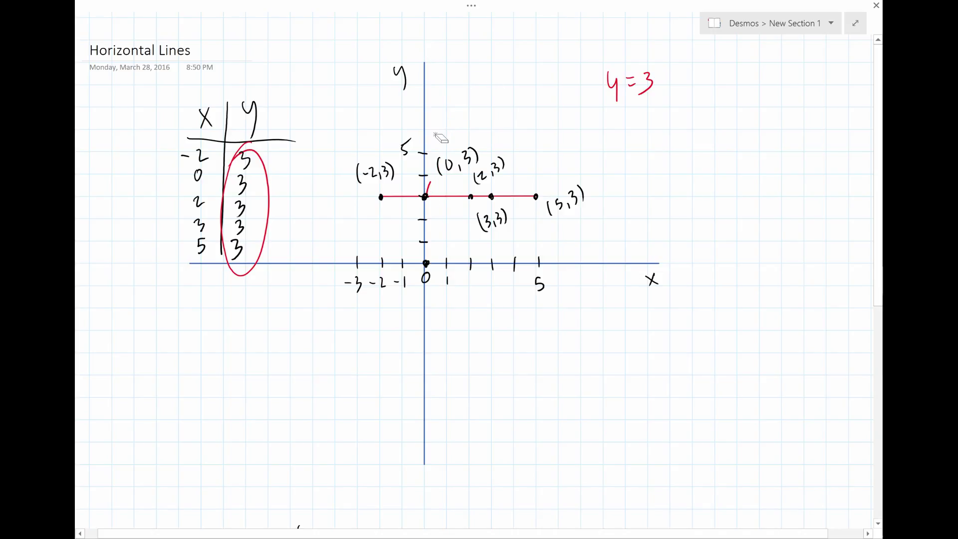
scroll(403, 116, "up", 3)
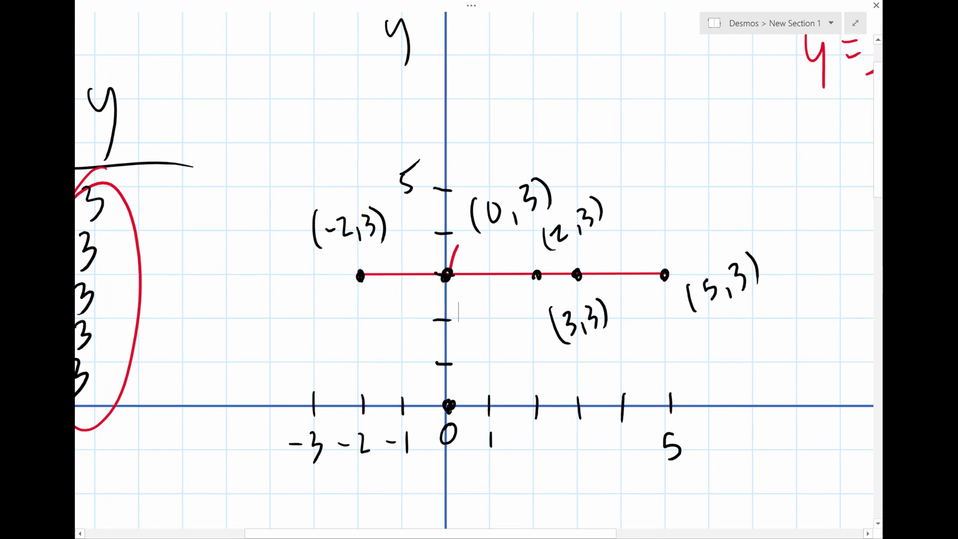
left_click_drag(466, 261, 464, 267)
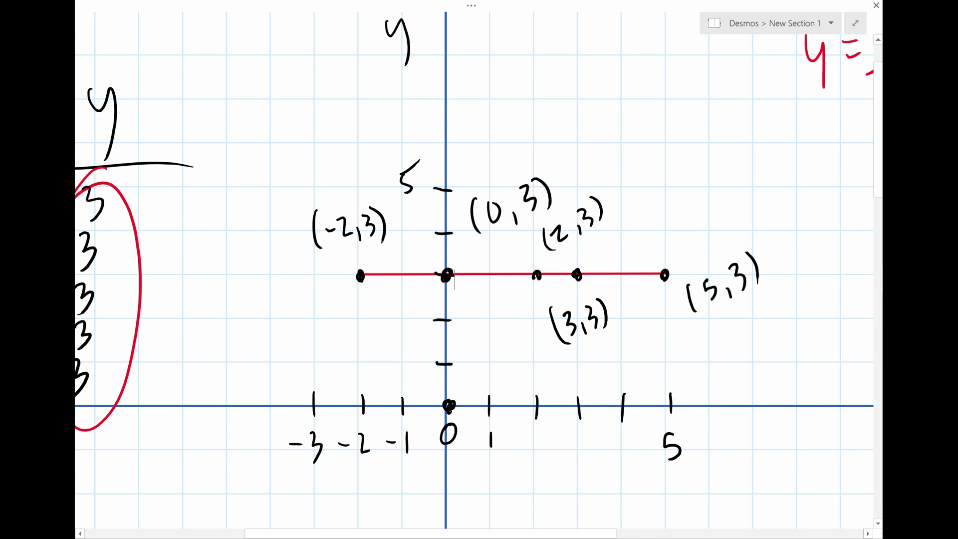
scroll(464, 268, "down", 3)
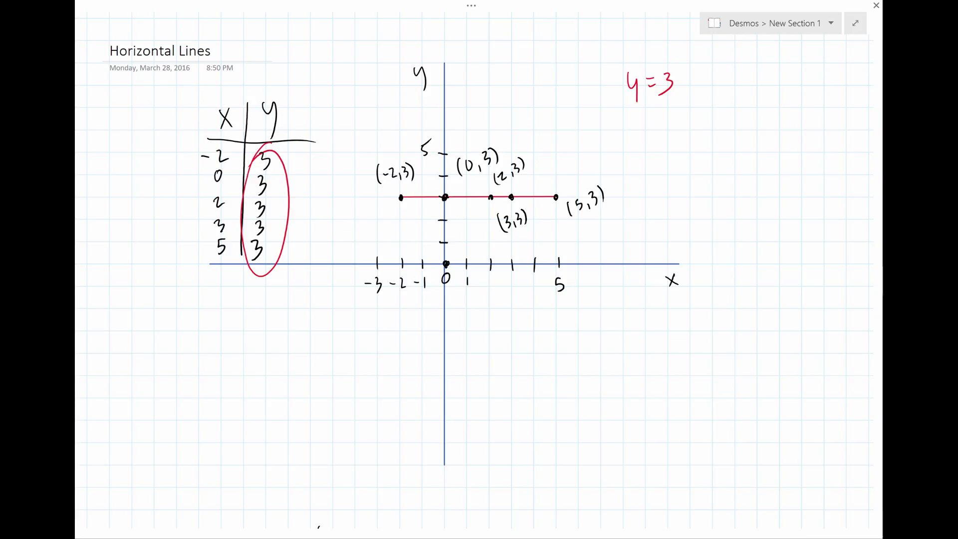
Add red ticks past 5 on the x-axis, write x = 9, and erase the helper line and arrow.
mouse_move(644, 149)
left_mouse_down()
mouse_move(646, 344)
mouse_move(620, 286)
left_mouse_up()
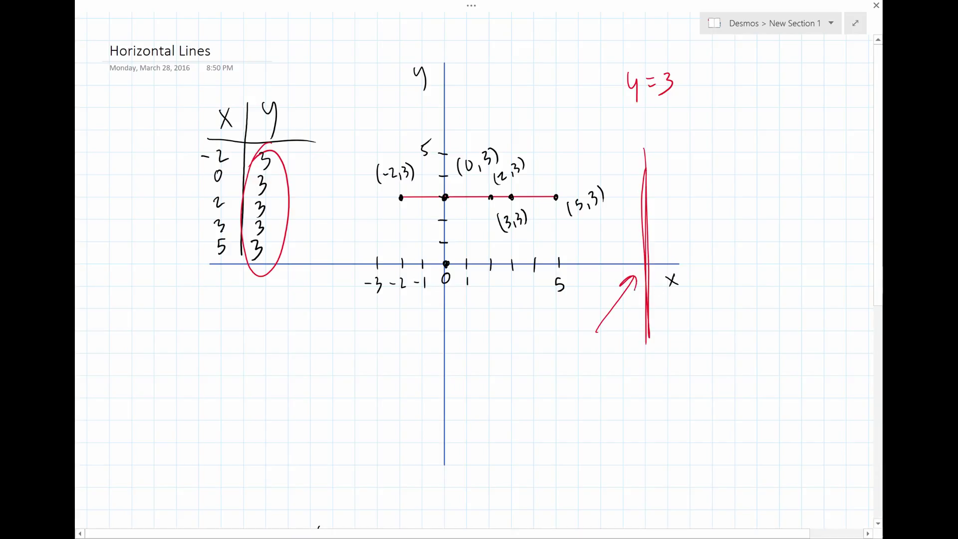
left_click_drag(582, 260, 583, 271)
mouse_move(560, 351)
left_mouse_down()
mouse_move(572, 367)
mouse_move(562, 370)
left_mouse_up()
left_click_drag(578, 358, 583, 356)
mouse_move(579, 363)
left_mouse_down()
mouse_move(558, 393)
mouse_move(604, 356)
mouse_move(604, 340)
mouse_move(576, 373)
mouse_move(604, 363)
left_mouse_up()
left_click(648, 329)
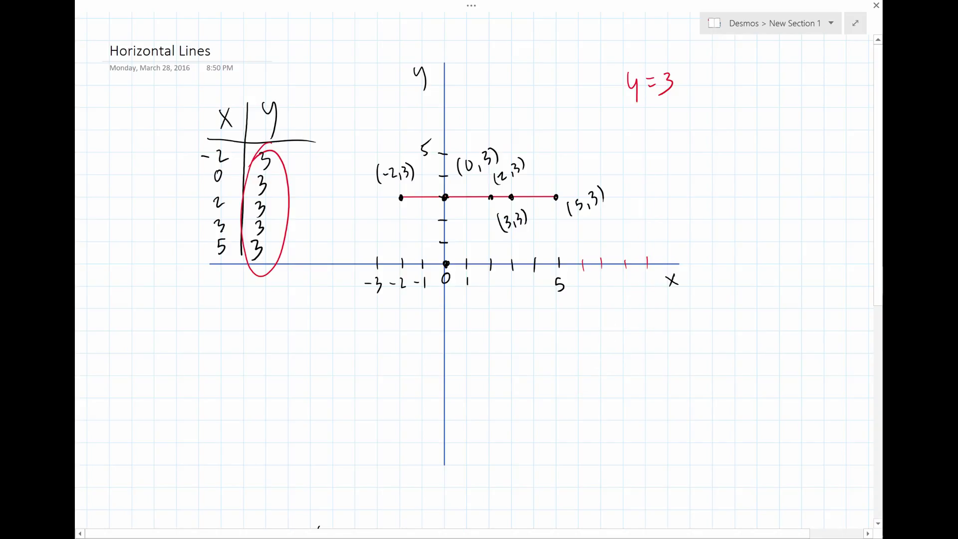